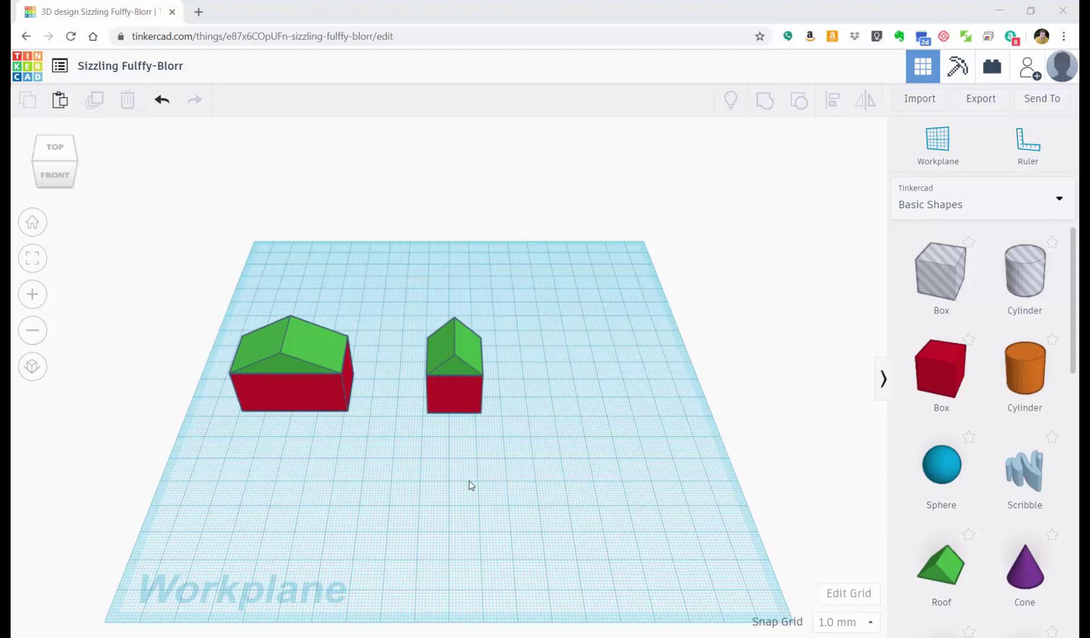
Examine the long house and the small house on the workplane from several distances and angles
scroll(411, 428, down, 2)
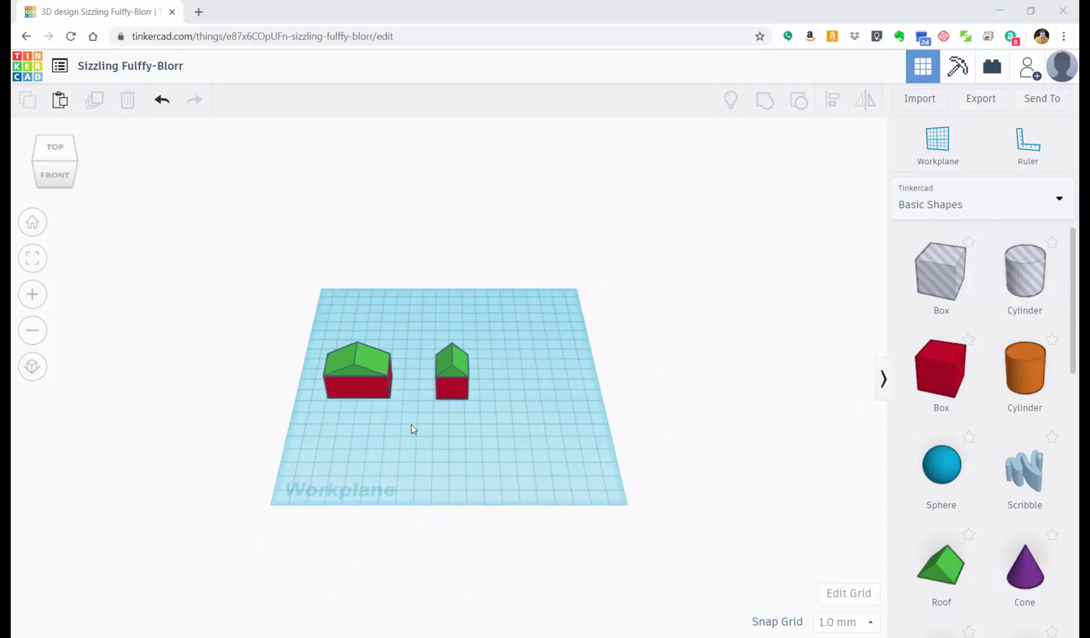
scroll(411, 426, up, 4)
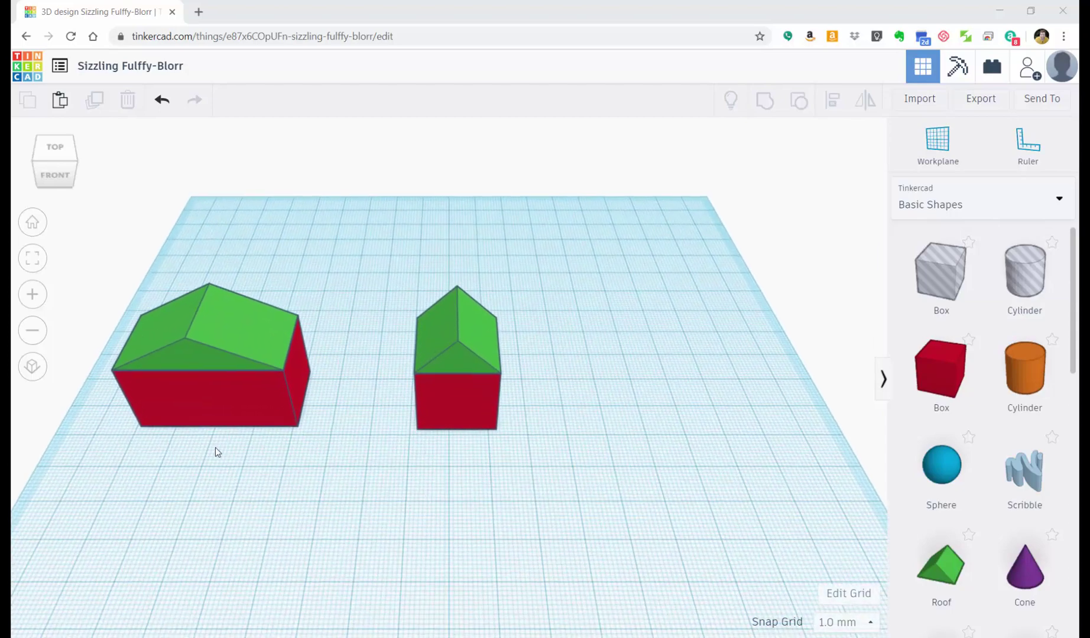
right_drag(336, 504, 384, 420)
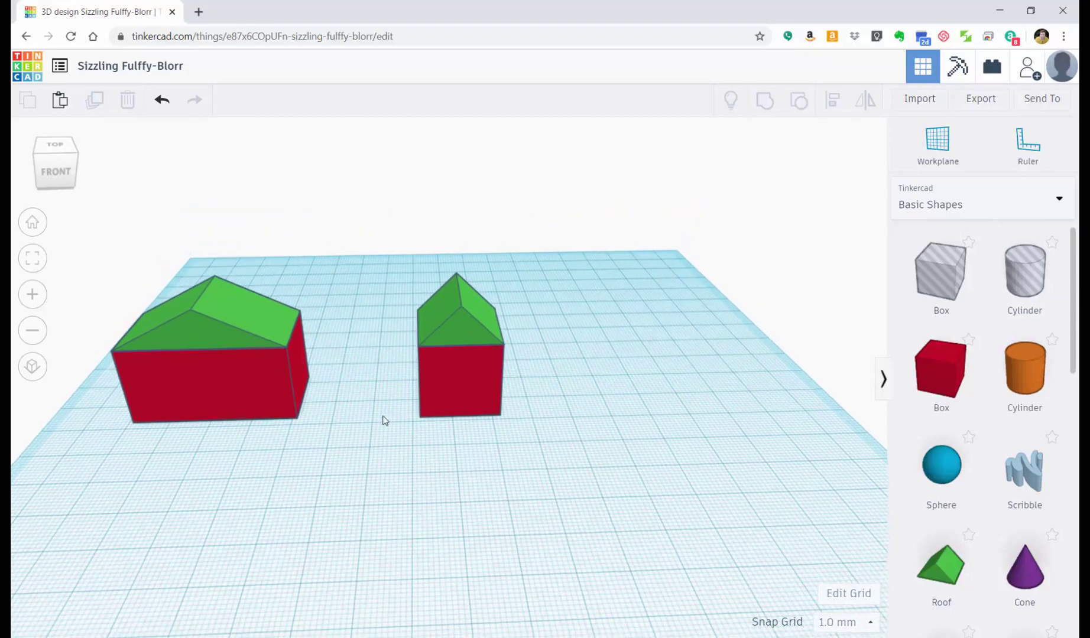
right_drag(650, 453, 583, 458)
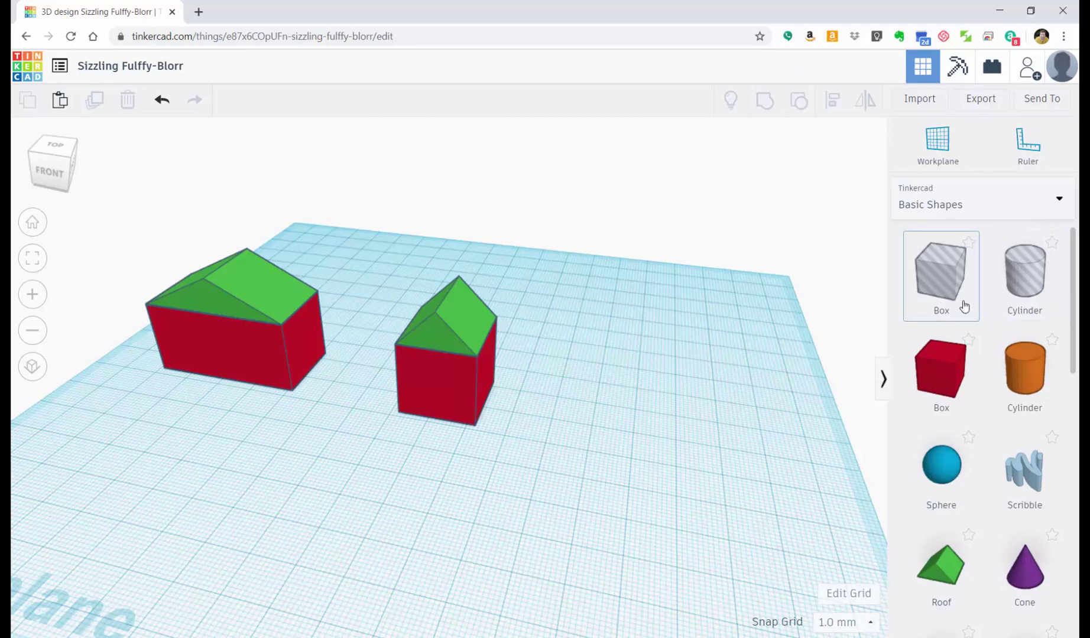
right_drag(317, 456, 398, 476)
scroll(397, 475, down, 3)
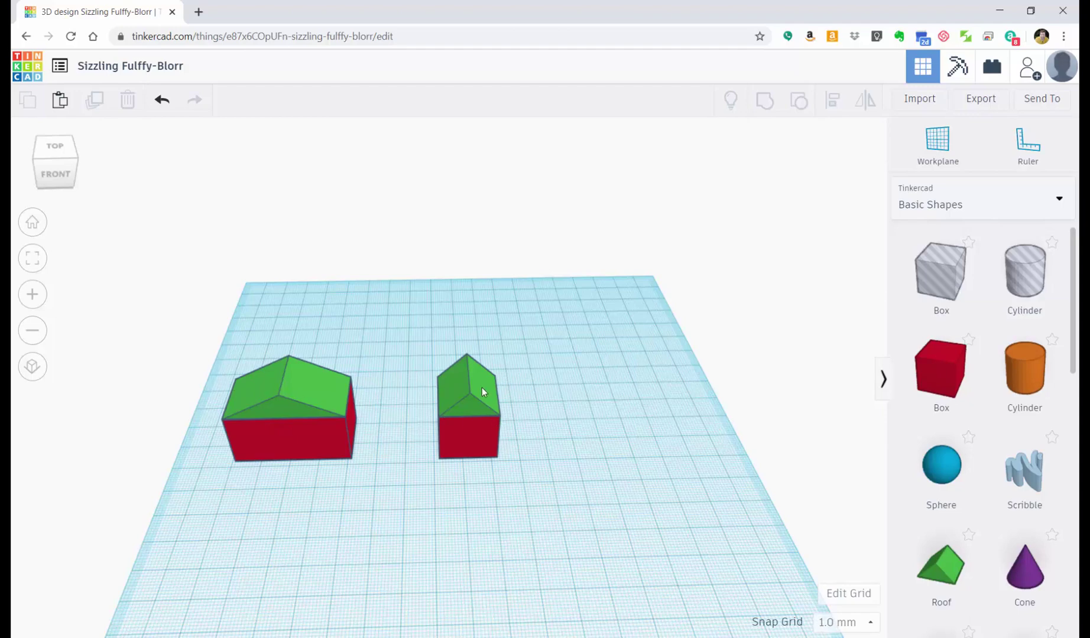
middle_drag(396, 547, 404, 399)
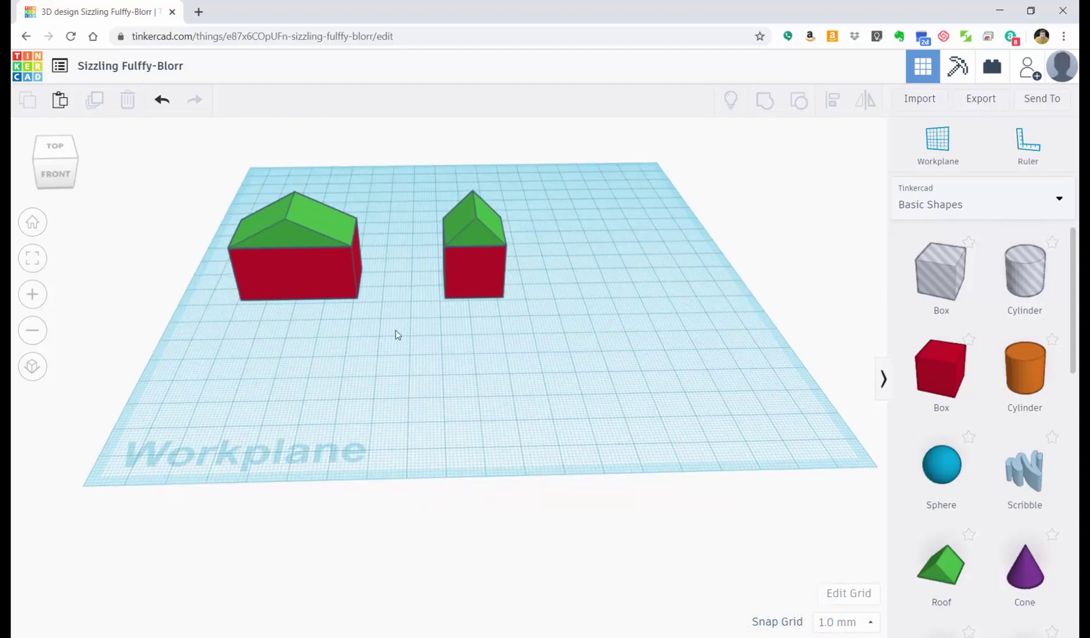
middle_drag(398, 298, 398, 348)
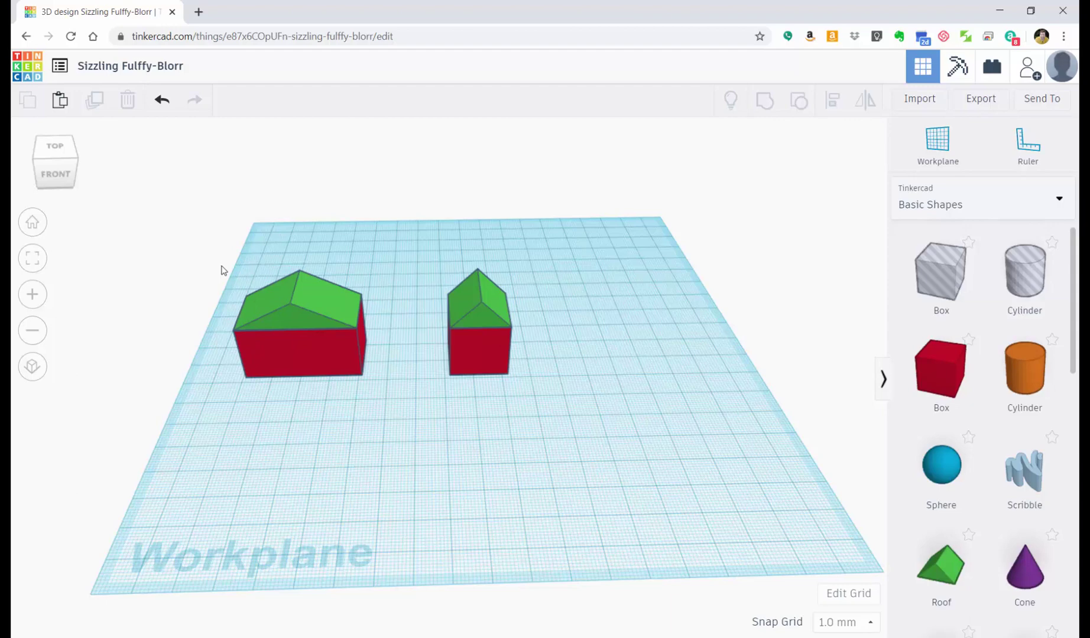
Select both houses with their roofs and move them together to the back edge of the workplane
right_drag(389, 433, 411, 316)
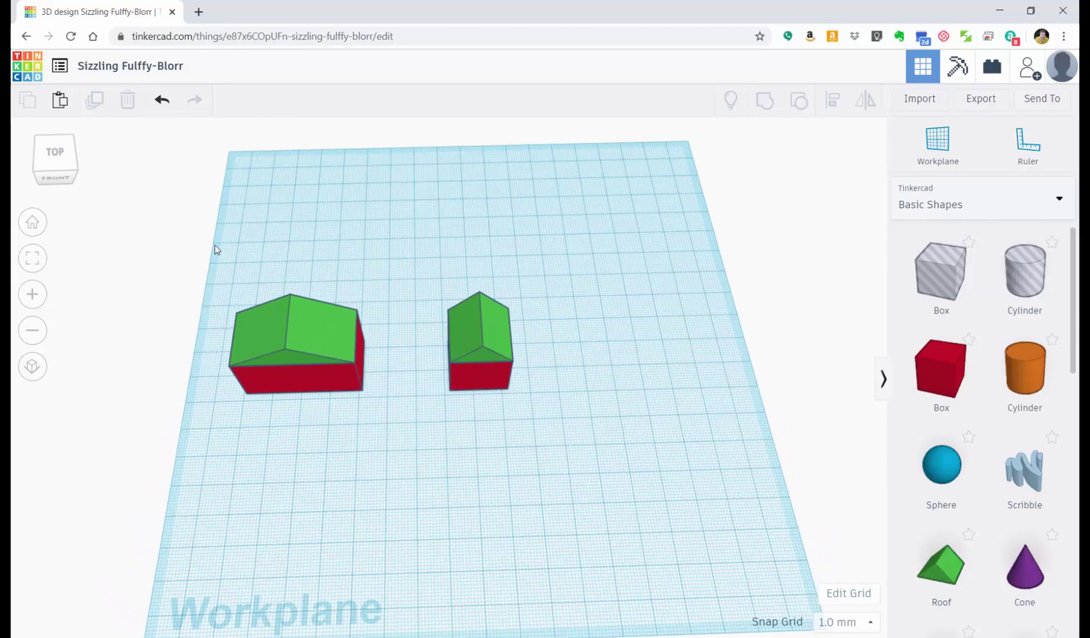
drag(214, 244, 546, 419)
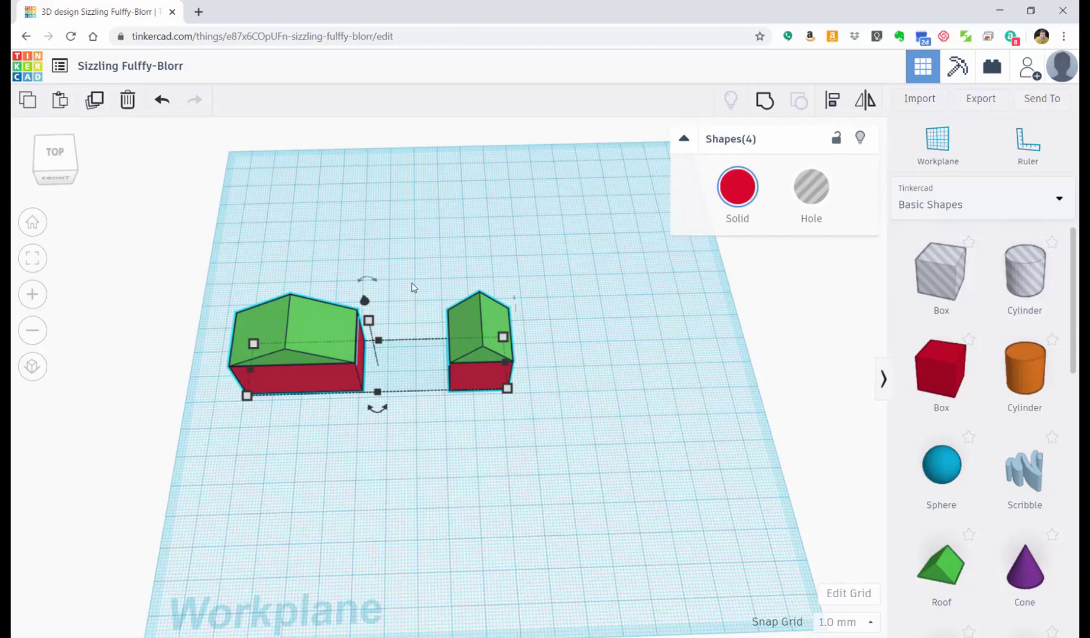
key(Up)
key(Up)
key(Up)
key(Up)
key(Up)
key(Up)
key(Up)
key(Up)
key(Up)
key(Up)
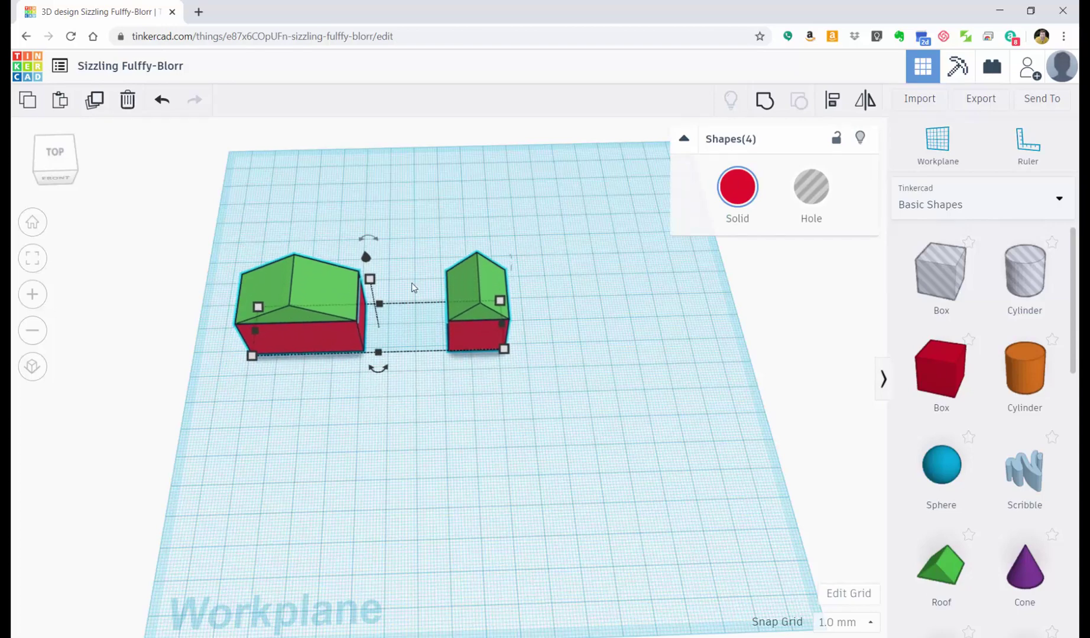
key(Up)
key(Up)
key(Up)
key(Up)
key(Up)
key(Up)
key(Up)
key(Up)
key(Up)
key(Up)
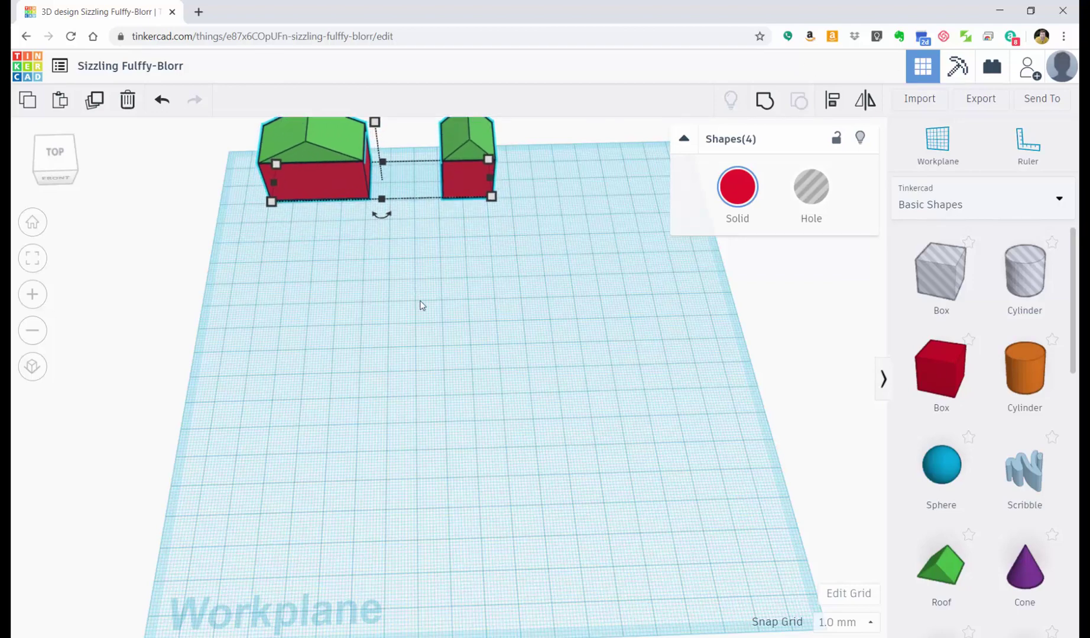
click(349, 264)
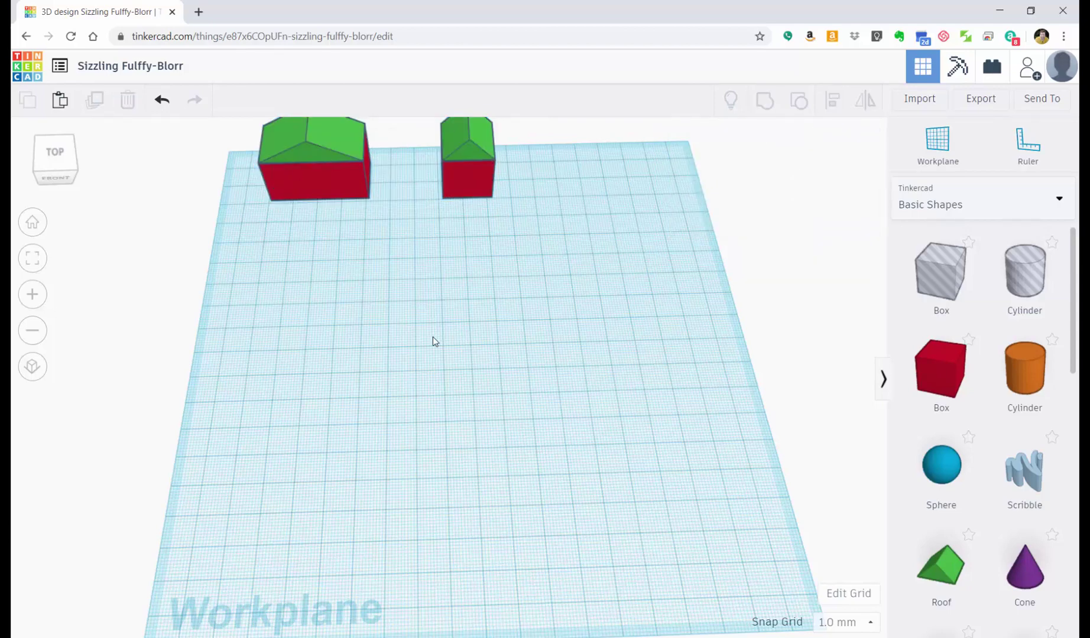
Select all four shapes of the two houses, copy them and paste a duplicate pair
middle_drag(433, 334, 434, 363)
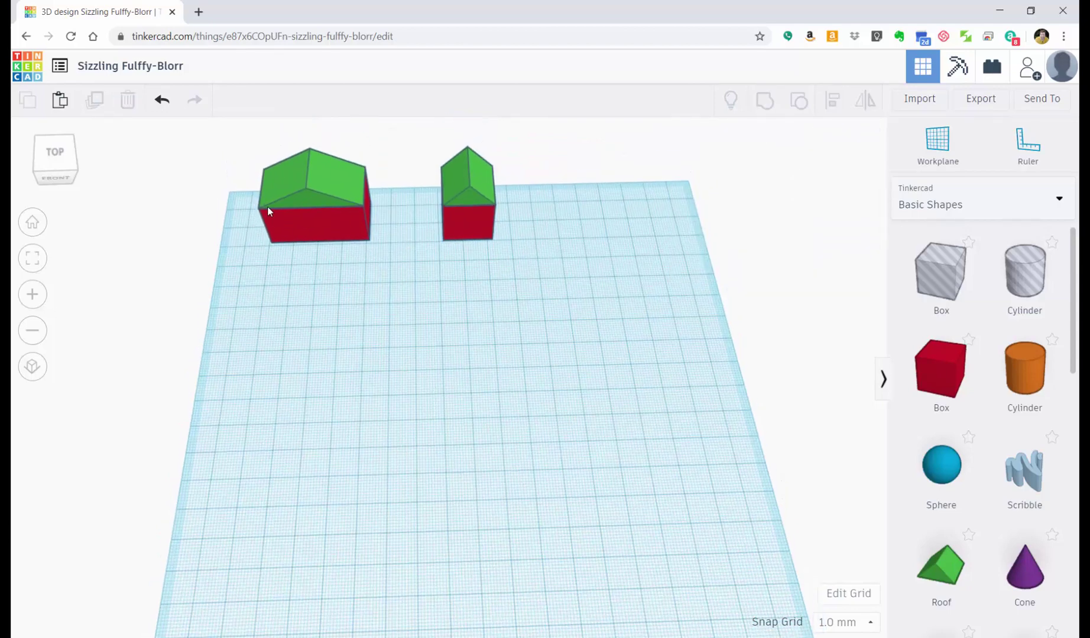
drag(234, 121, 238, 225)
key(ctrl+a)
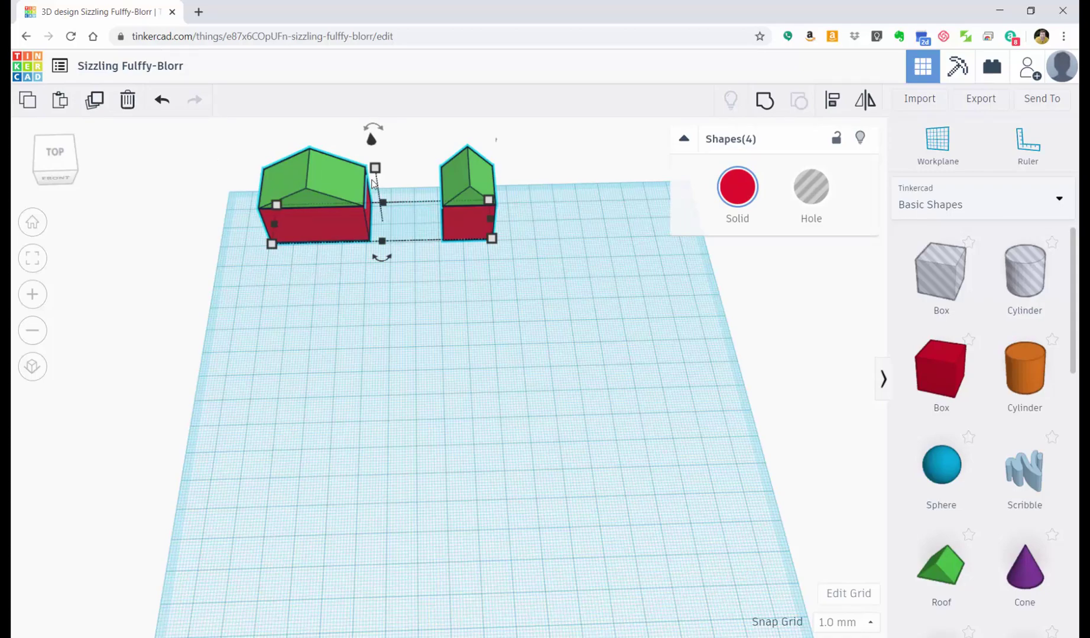
scroll(341, 159, up, 3)
middle_drag(341, 159, 407, 466)
scroll(414, 330, down, 6)
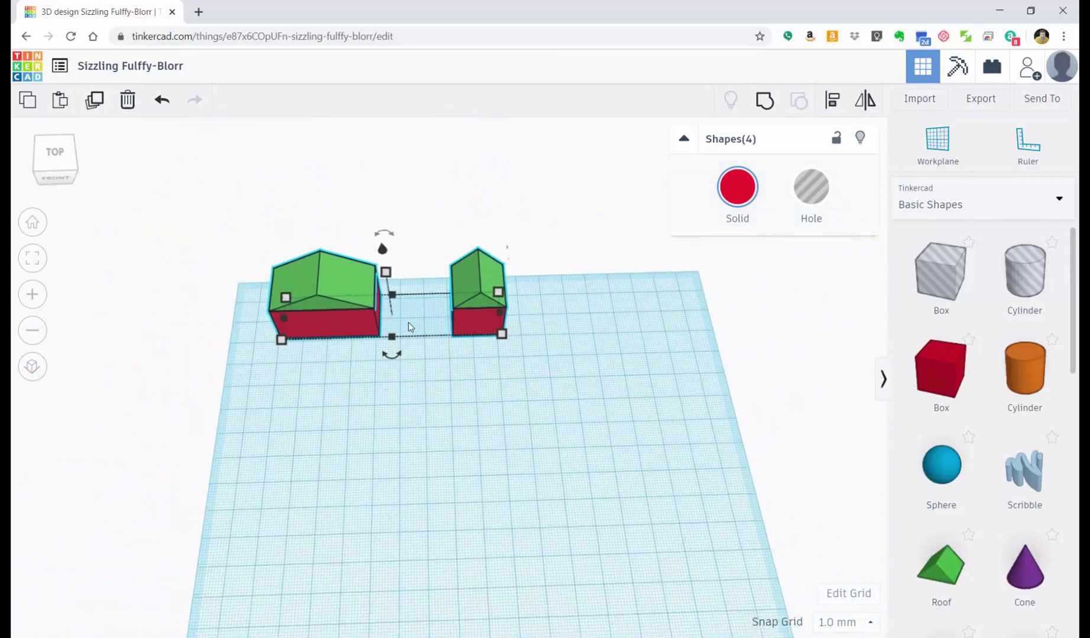
scroll(409, 326, up, 2)
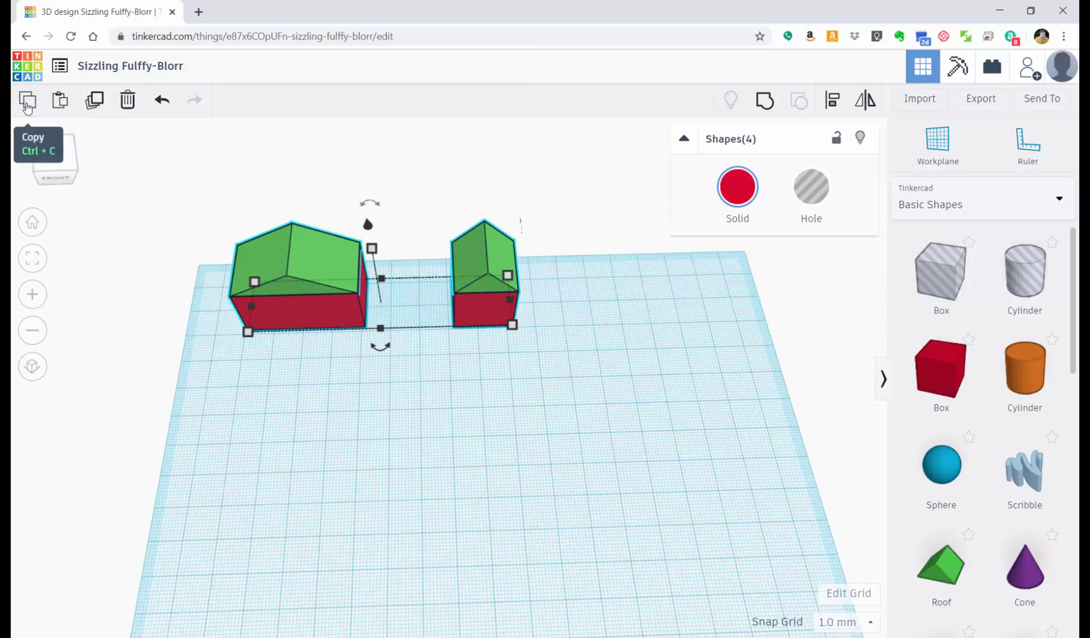
click(59, 103)
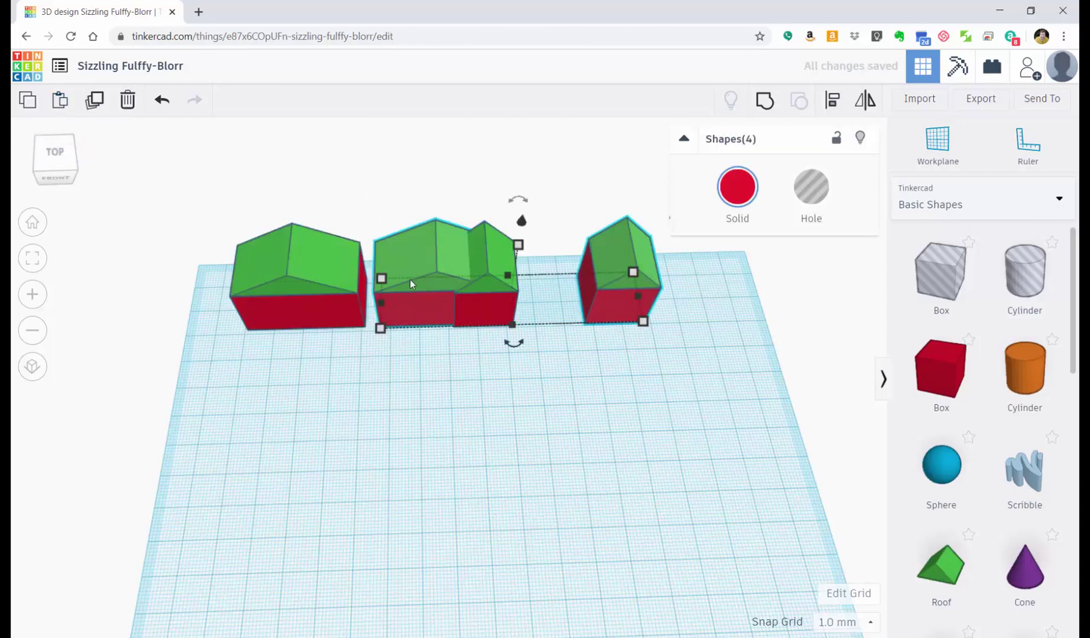
Move the pasted pair of houses forward, well clear of the original back row
key(Down)
key(Down)
key(Down)
key(Down)
key(Down)
key(Down)
key(Down)
key(Down)
key(Down)
key(Down)
key(Down)
key(Down)
key(Down)
key(Down)
key(Down)
key(Down)
key(Down)
key(Down)
key(Down)
key(Down)
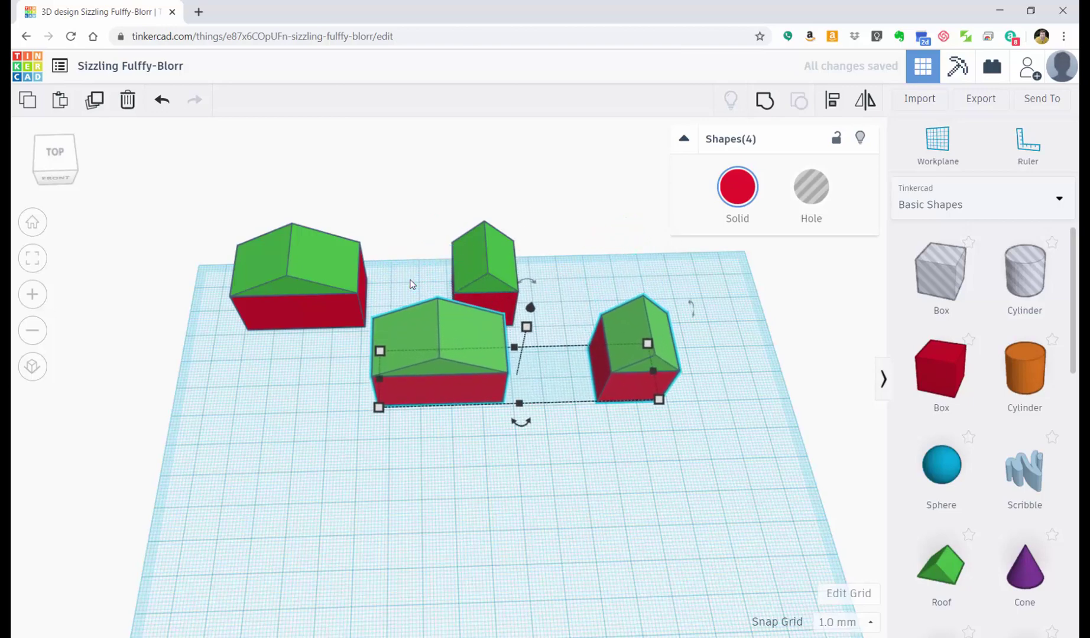
key(Down)
key(Down)
key(Down)
key(Down)
key(Down)
key(Down)
key(Down)
key(Down)
key(Down)
key(Down)
key(Down)
key(Down)
key(Down)
key(Down)
key(Down)
key(Down)
key(Down)
key(Down)
key(Down)
key(Down)
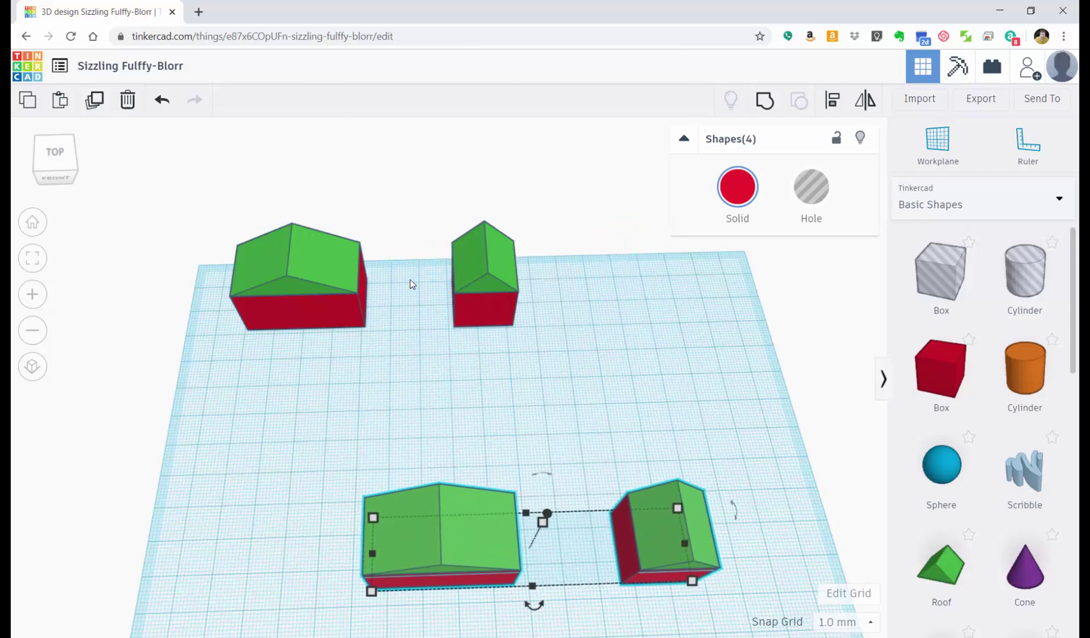
Shift the pasted pair sideways until each copy stands in front of its original, and deselect it
key(Left)
key(Left)
key(Left)
key(Left)
key(Left)
key(Left)
key(Left)
key(Left)
key(Left)
key(Left)
key(Left)
key(Left)
key(Left)
key(Left)
key(Left)
key(Left)
key(Left)
key(Left)
key(Left)
key(Left)
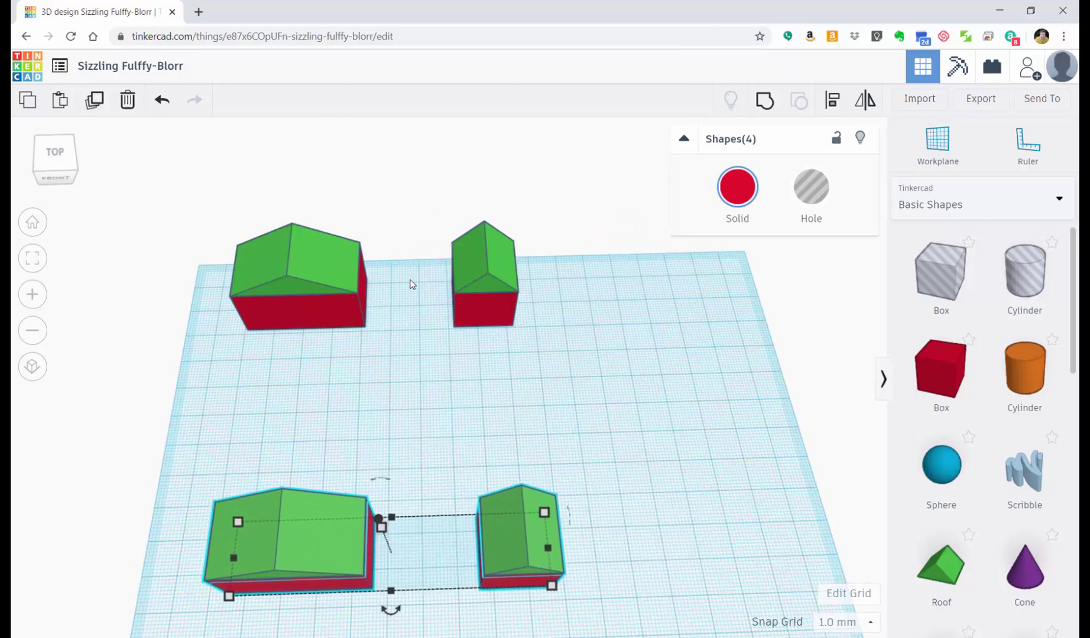
key(Left)
key(Left)
key(Left)
key(Left)
key(Left)
key(Left)
key(Left)
key(Left)
key(Left)
key(Left)
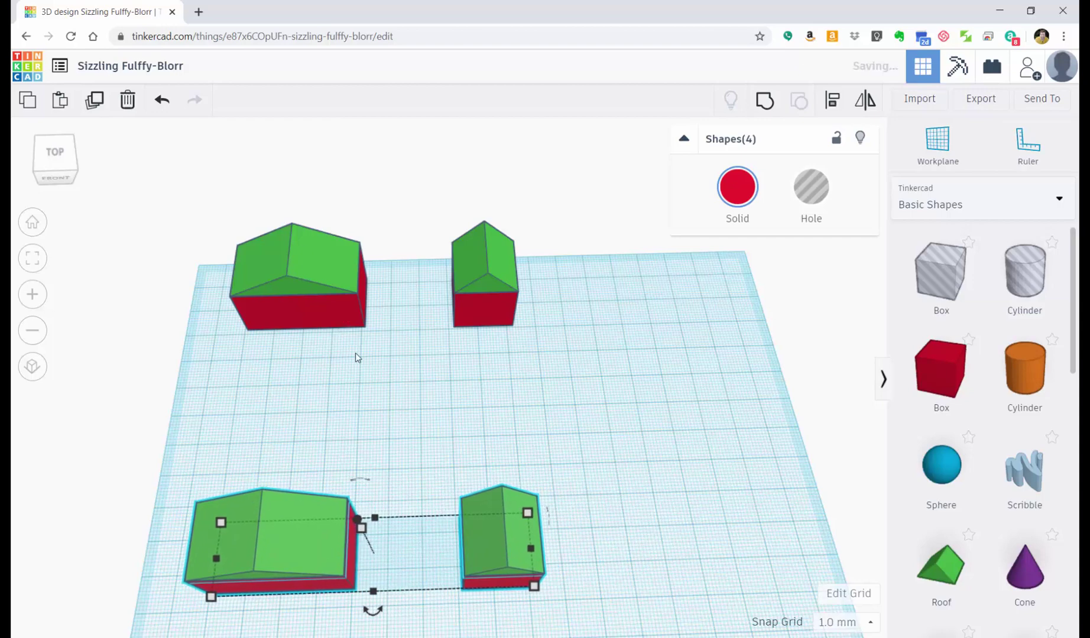
click(401, 527)
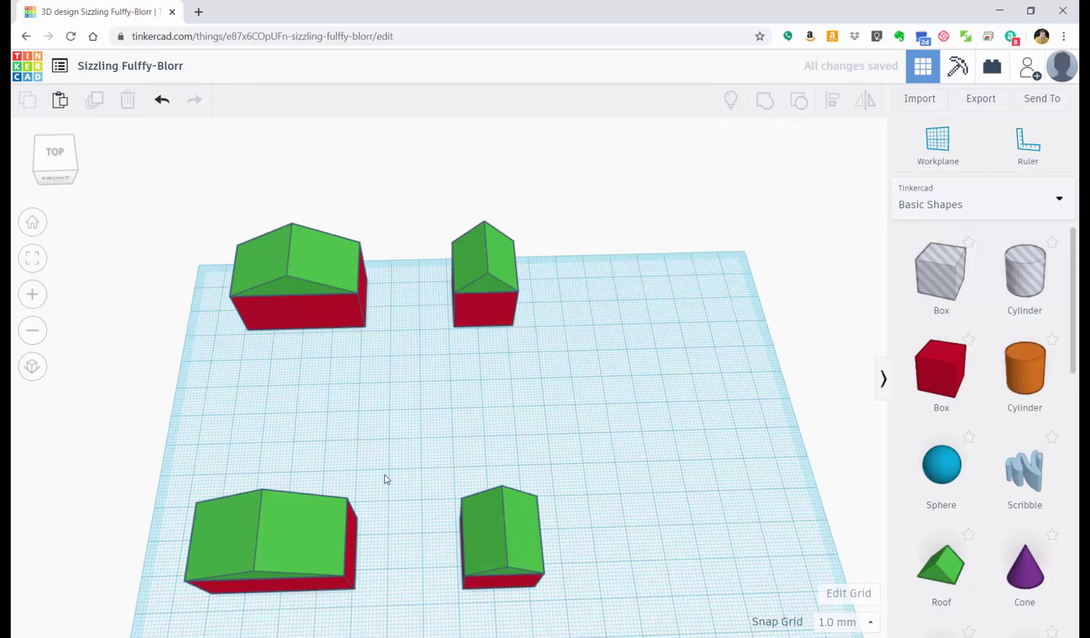
Select the long house in the front row with its roof, copy it and paste a duplicate
right_drag(384, 475, 396, 371)
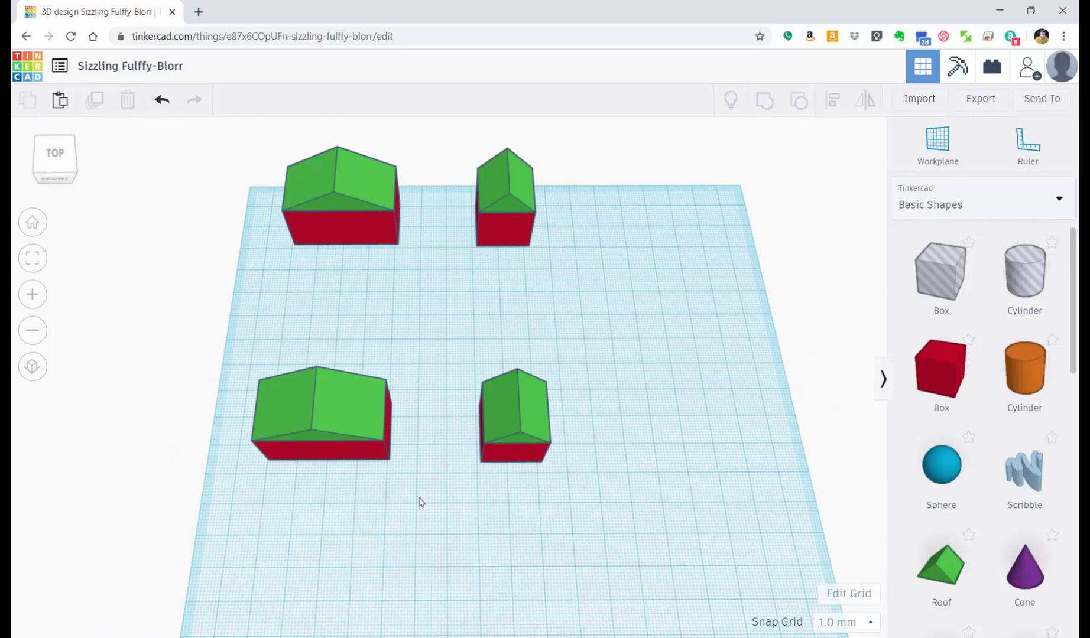
right_drag(419, 502, 471, 361)
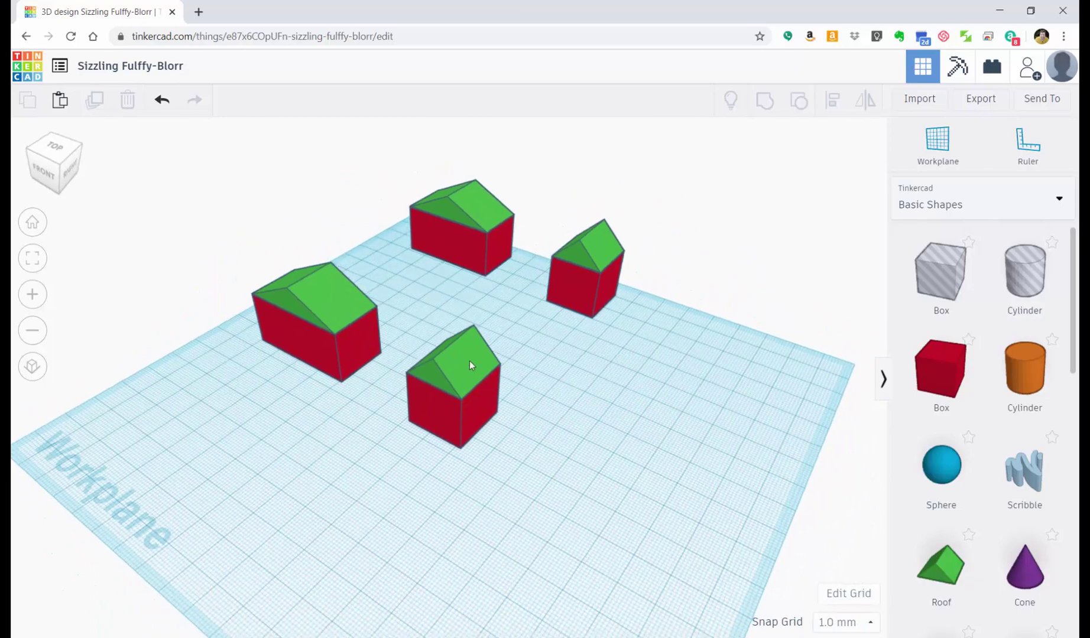
right_drag(364, 448, 579, 414)
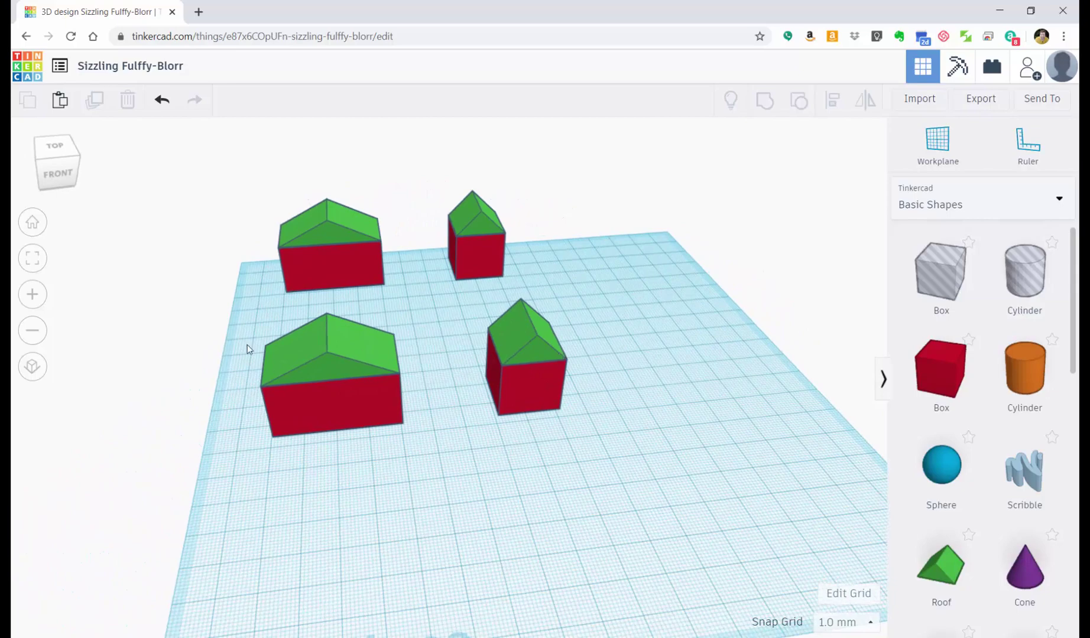
right_drag(447, 411, 423, 408)
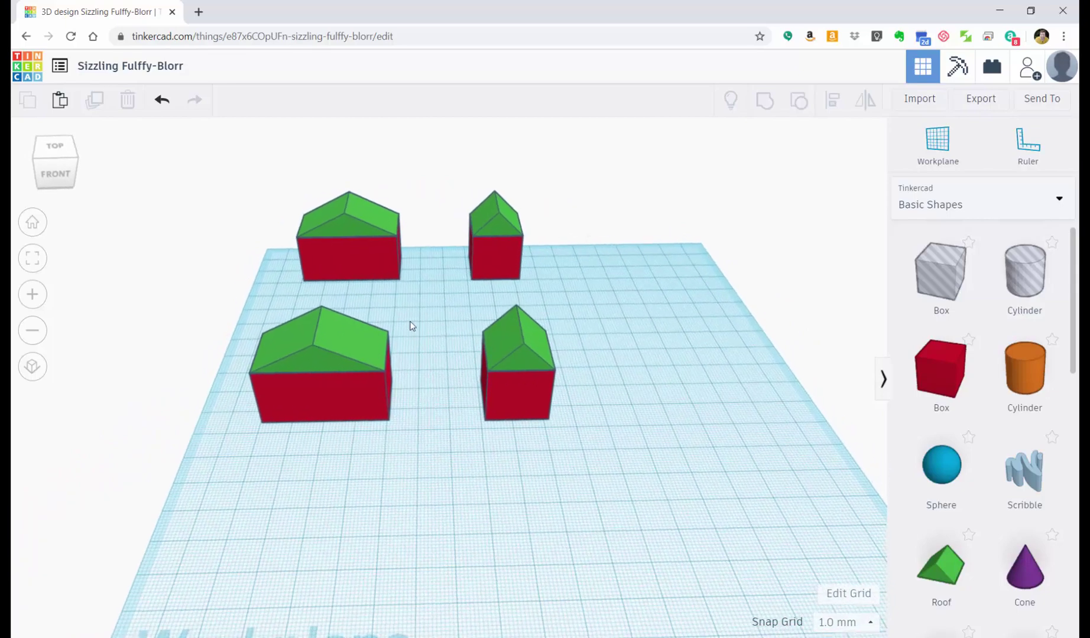
right_drag(422, 305, 537, 297)
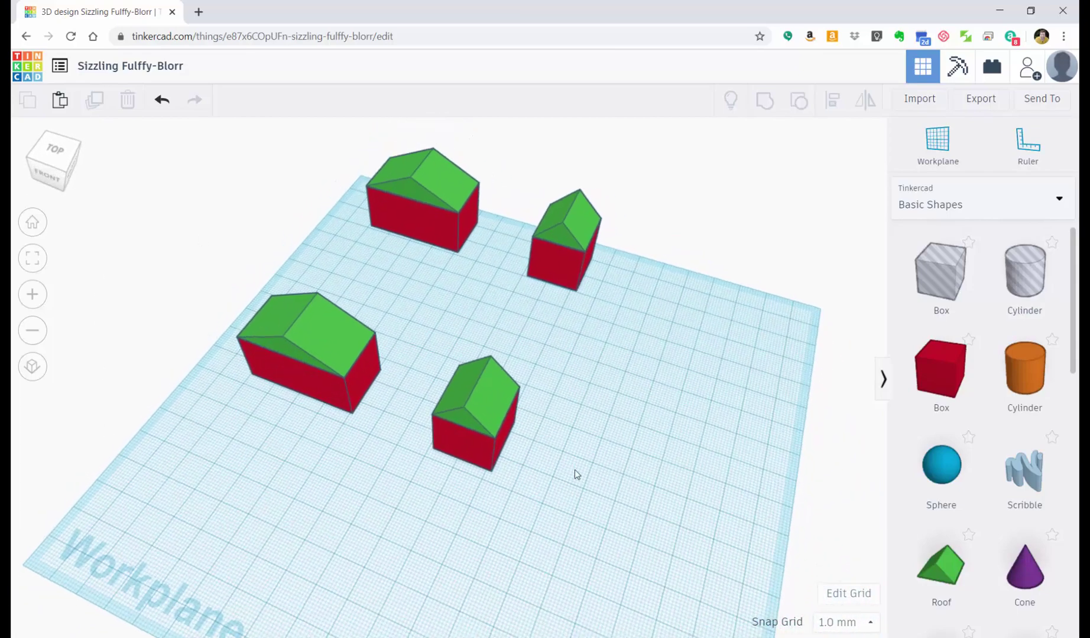
right_drag(445, 504, 525, 487)
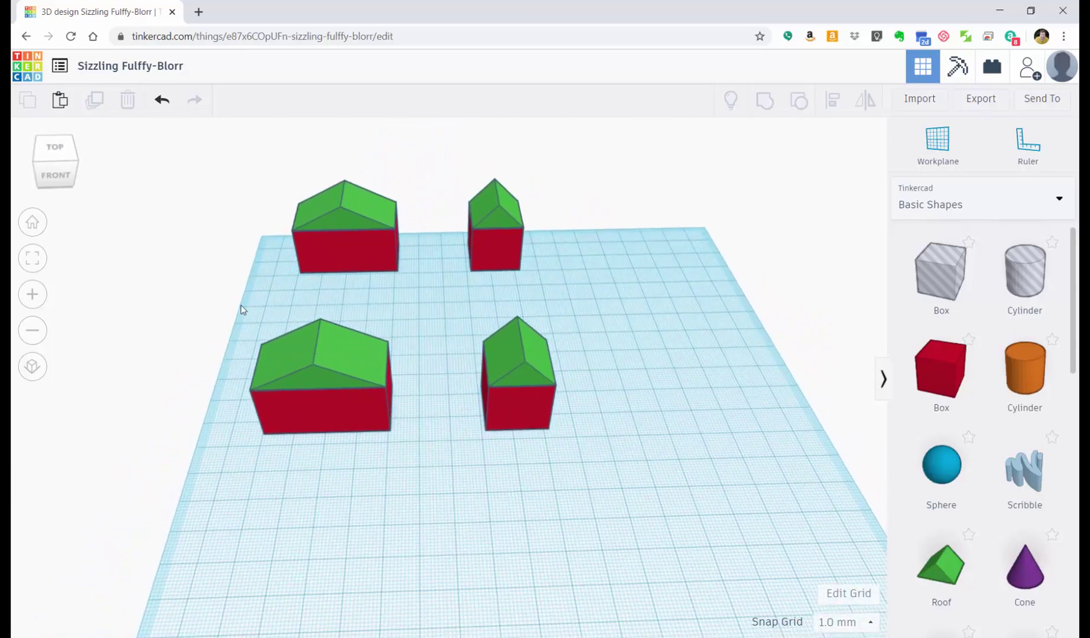
drag(241, 305, 433, 468)
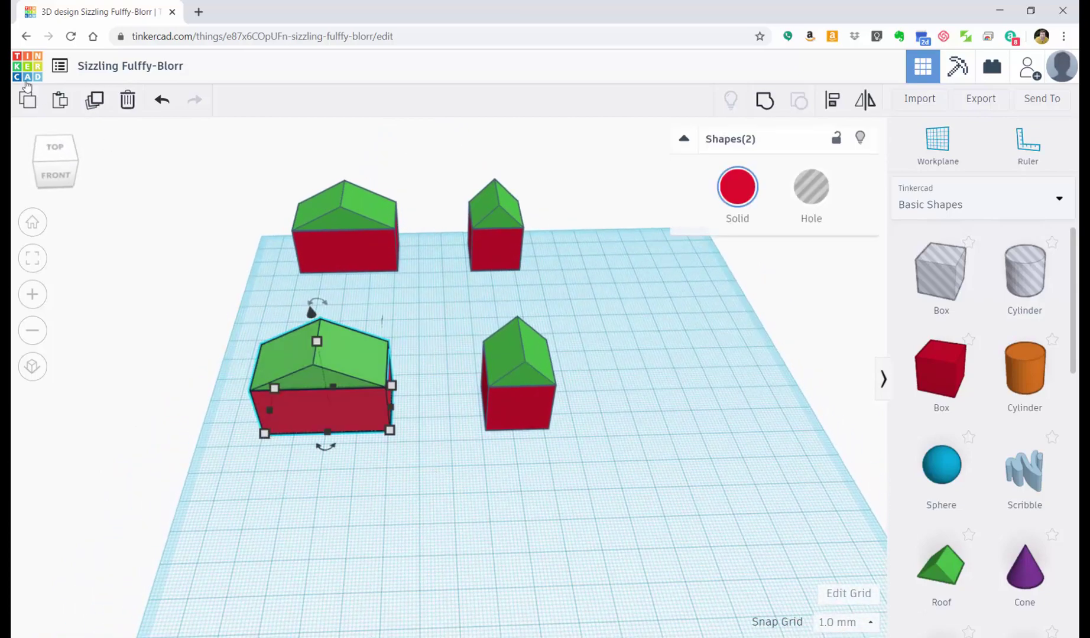
click(26, 102)
click(60, 101)
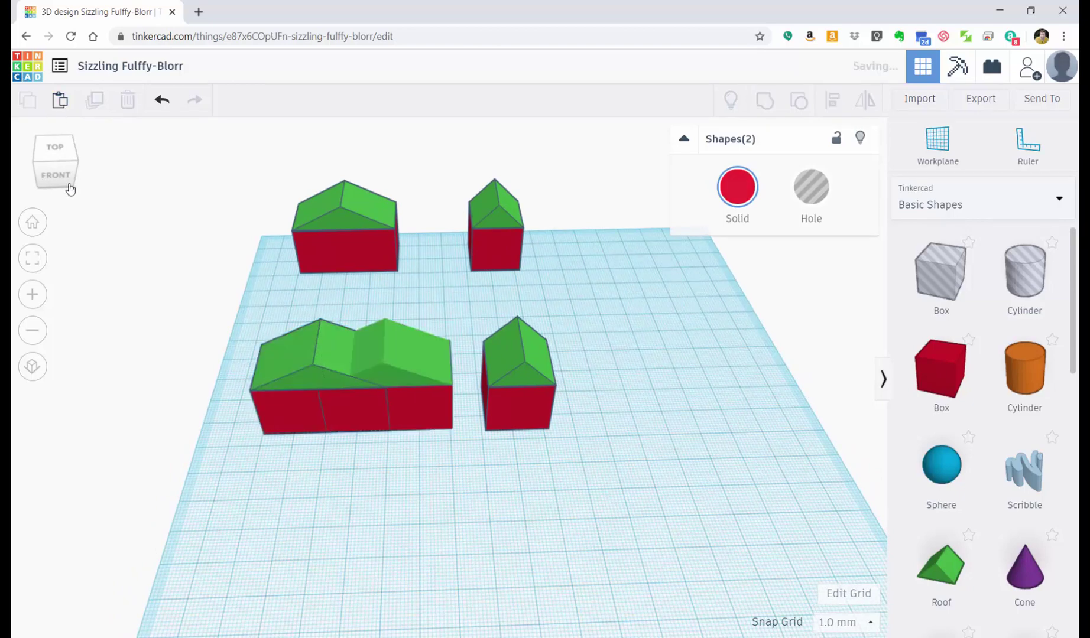
Move the pasted long house directly in front of the front-row long house, and delete that copy
key(Down)
key(Down)
key(Down)
key(Down)
key(Down)
key(Down)
key(Down)
key(Down)
key(Down)
key(Down)
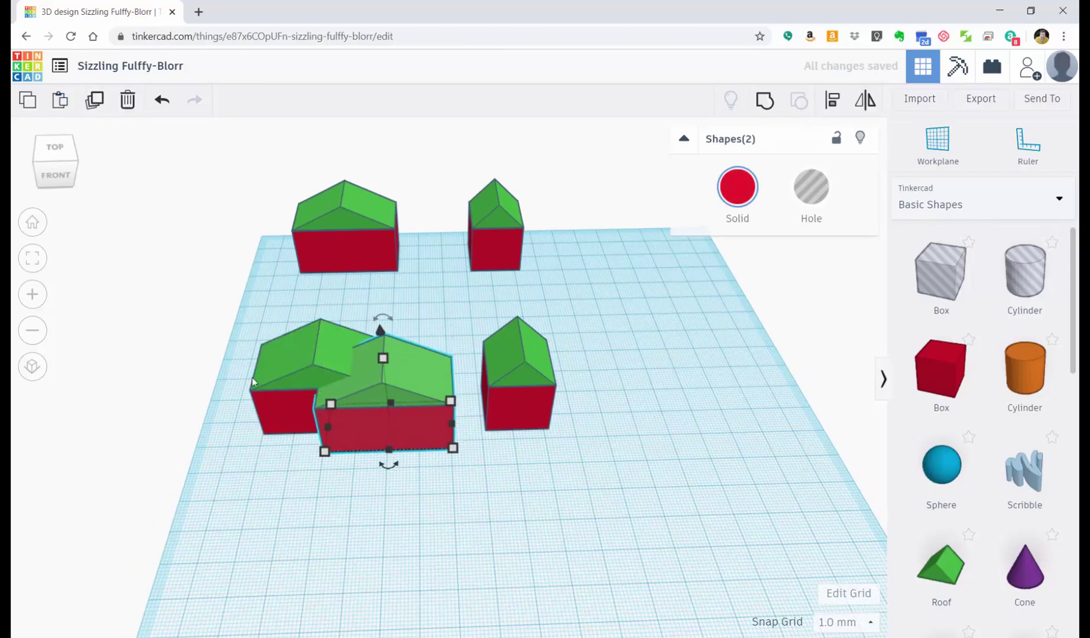
key(Down)
key(Down)
key(Down)
key(Down)
key(Left)
key(Left)
key(Left)
key(Left)
key(Left)
key(Left)
key(Left)
key(Left)
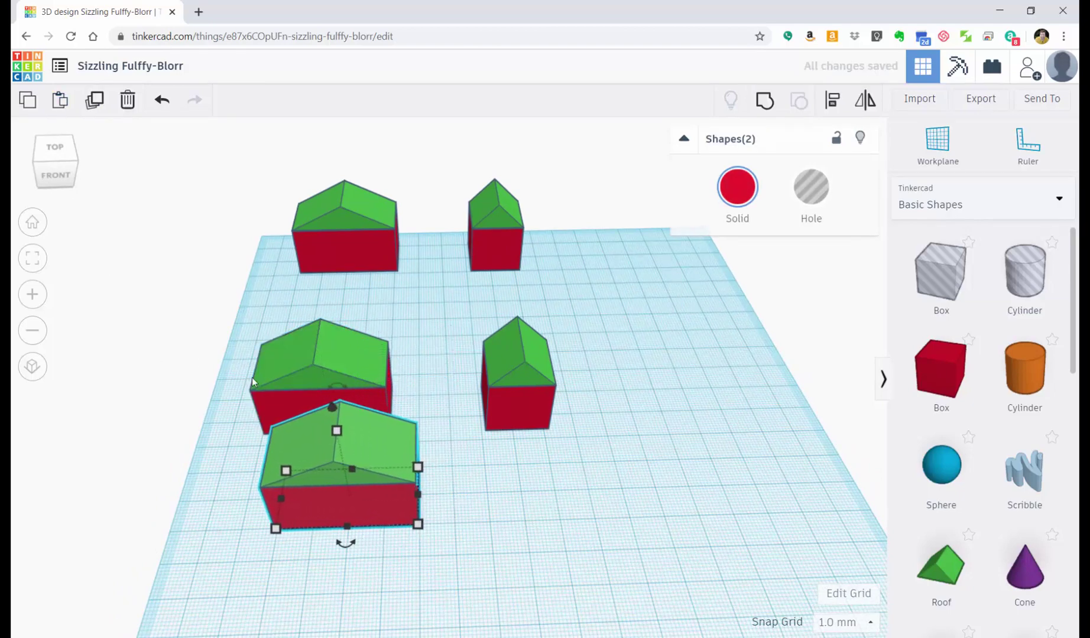
key(Left)
key(Left)
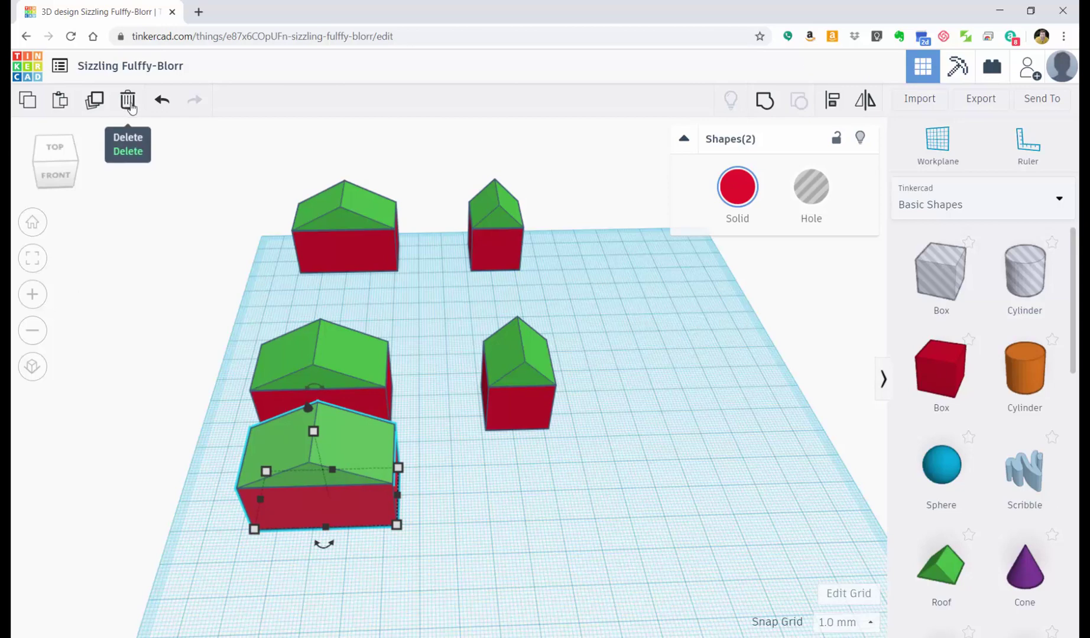
click(128, 100)
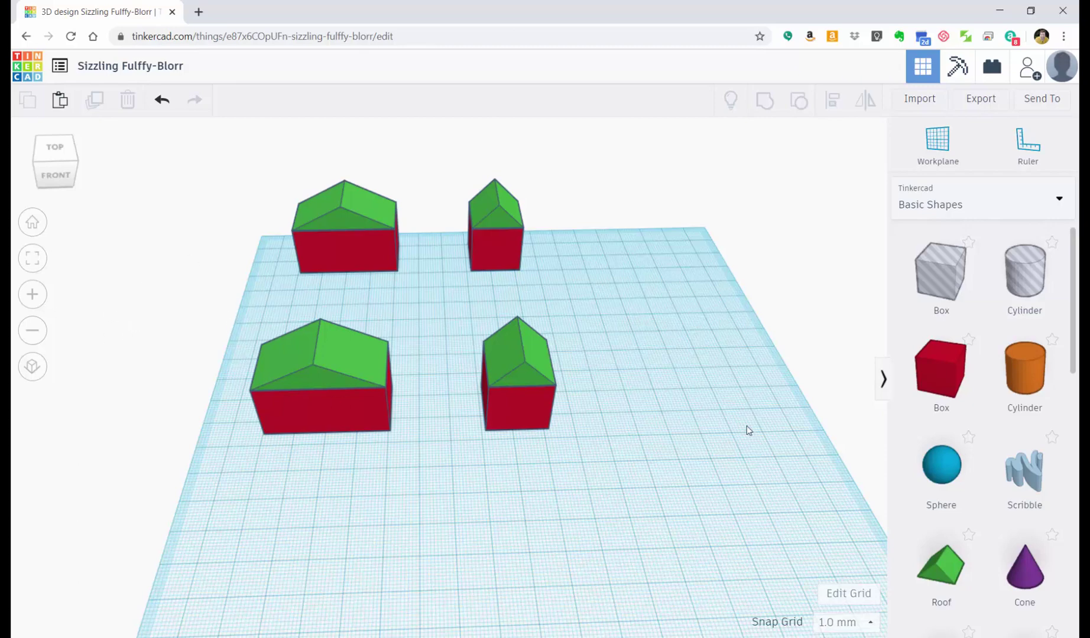
scroll(584, 360, up, 3)
scroll(643, 392, down, 4)
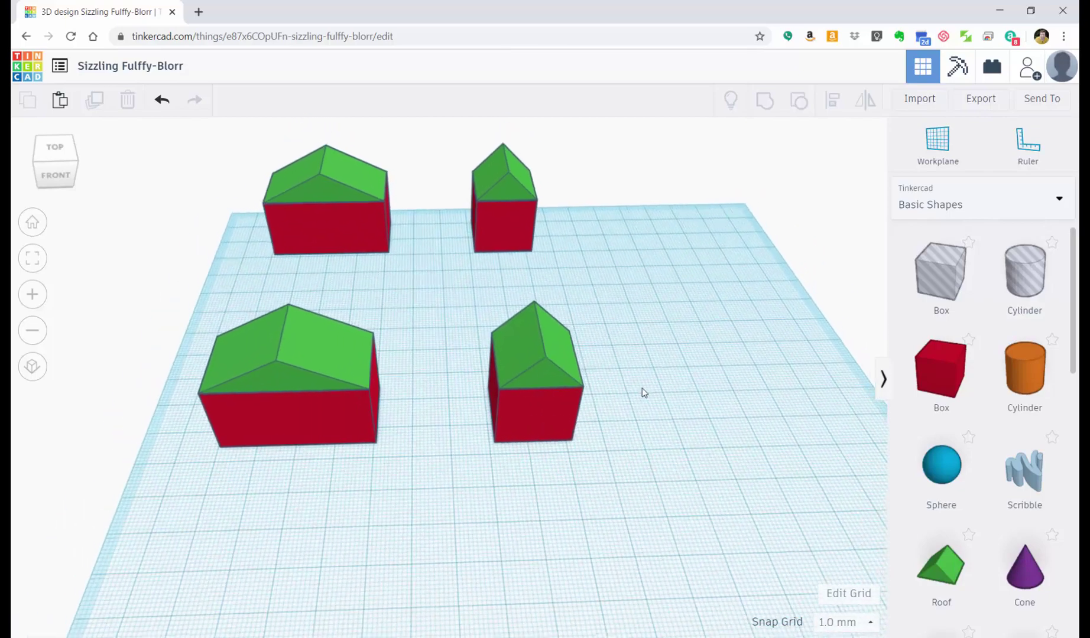
scroll(628, 428, up, 1)
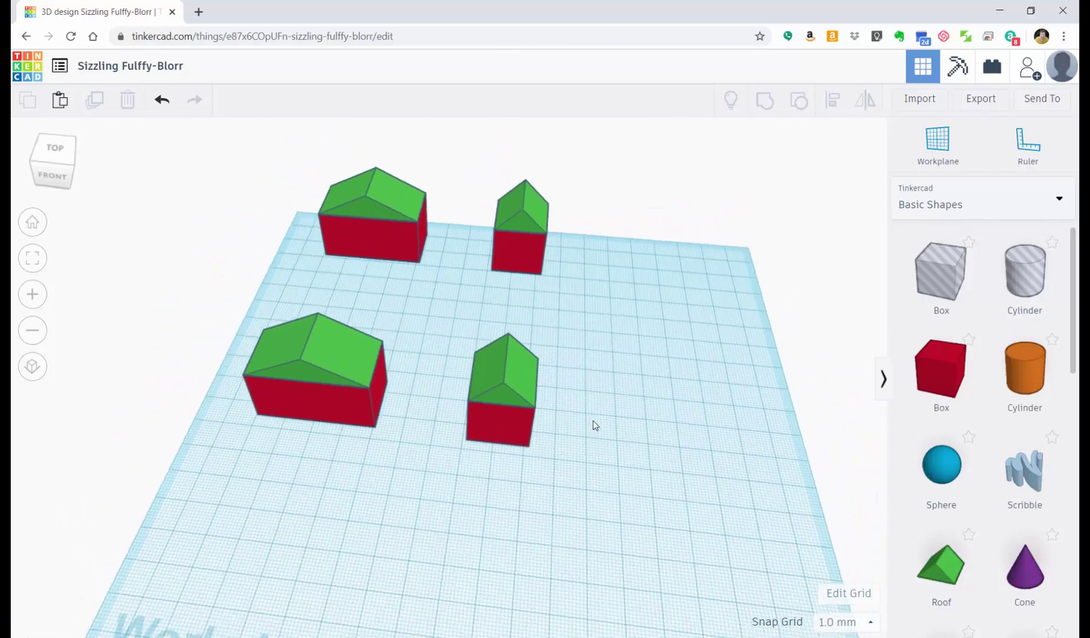
right_drag(593, 420, 569, 364)
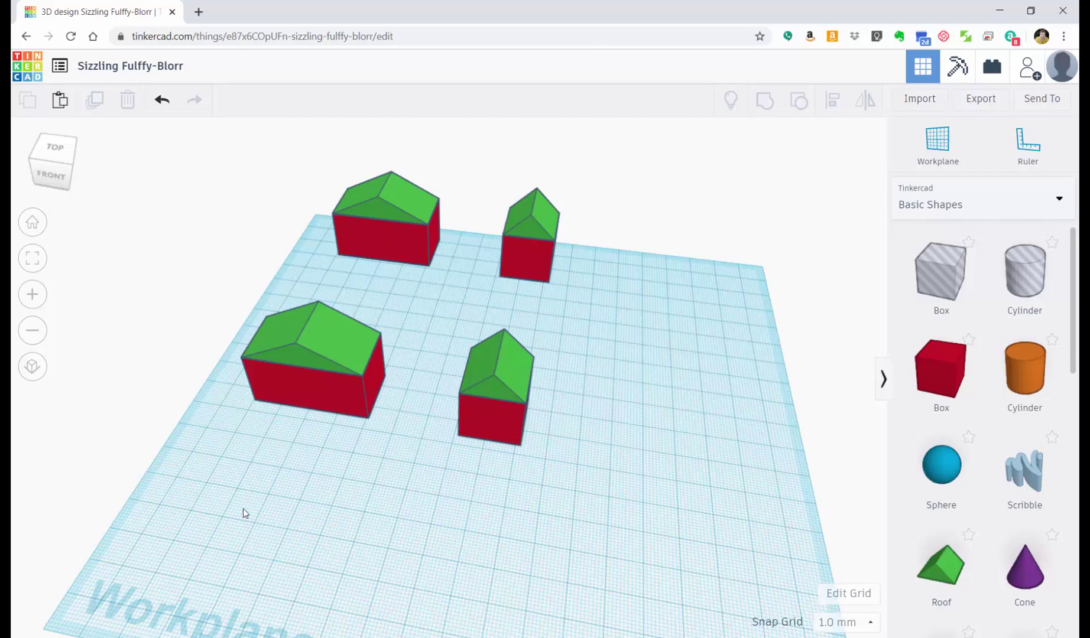